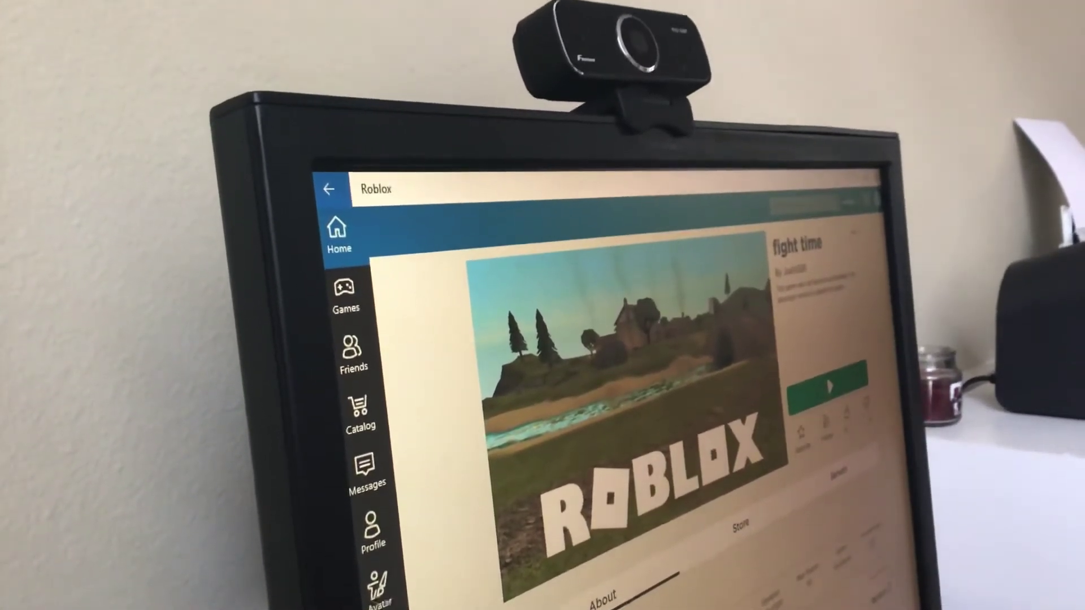
# - Launch fight time with the Play button on its game page
pyautogui.click(834, 387)
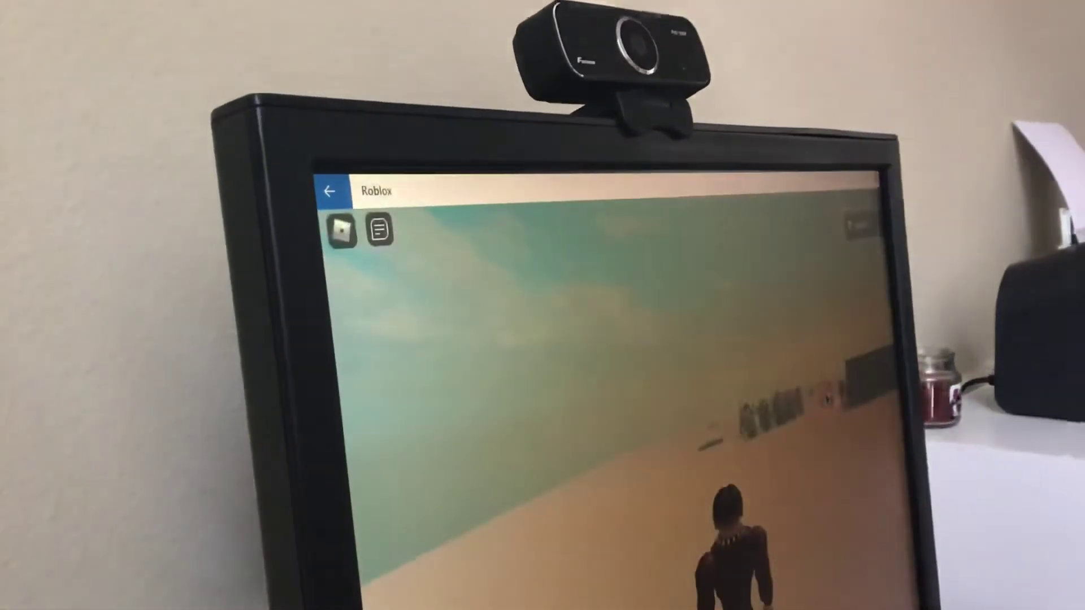
# - Run toward the buildings, drive the white car around, then exit and run away from it
pyautogui.press('w')
pyautogui.press('w')
pyautogui.press('w')
pyautogui.press('w')
pyautogui.press('w')
pyautogui.press('w')
pyautogui.press('w')
pyautogui.press('w')
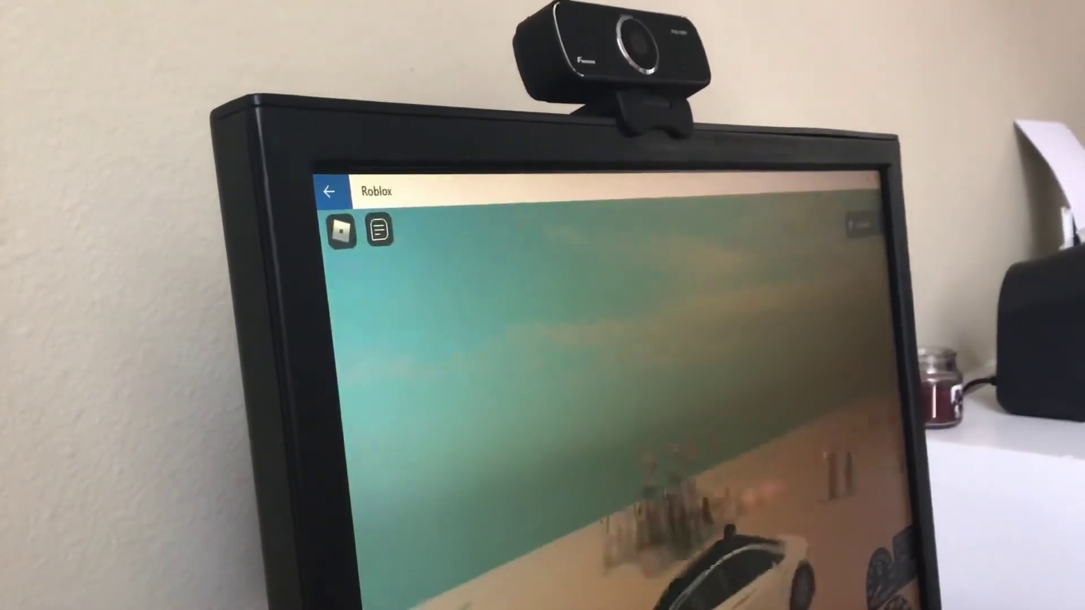
pyautogui.press('w')
pyautogui.press('w')
pyautogui.press('w')
pyautogui.press('w')
pyautogui.press('space')
pyautogui.press('s')
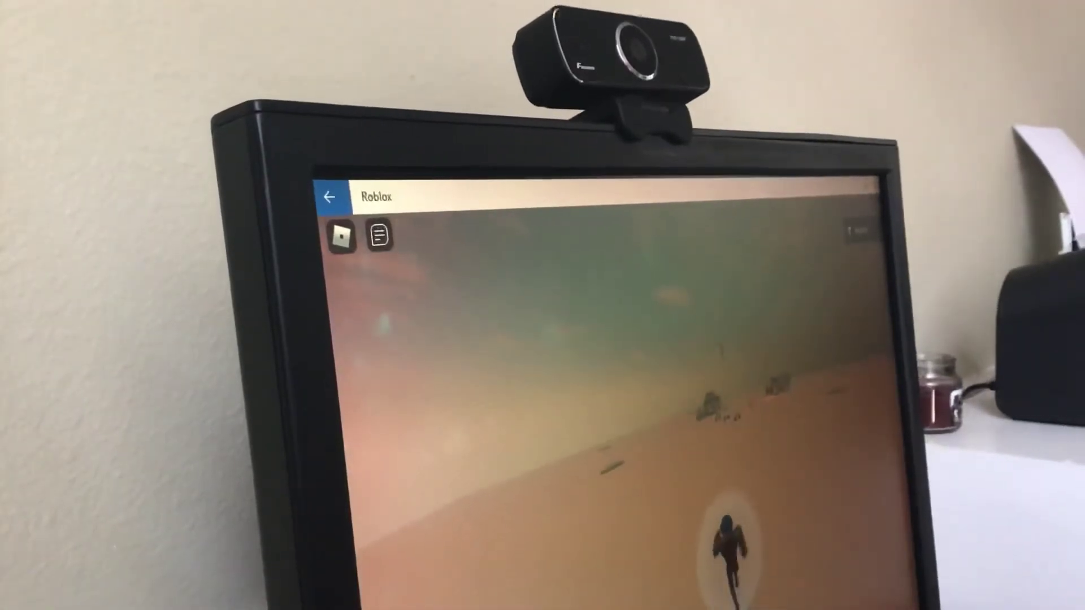
# - Leave the fight time game through the Esc menu and confirm
pyautogui.press('Escape')
pyautogui.press('l')
pyautogui.press('Return')
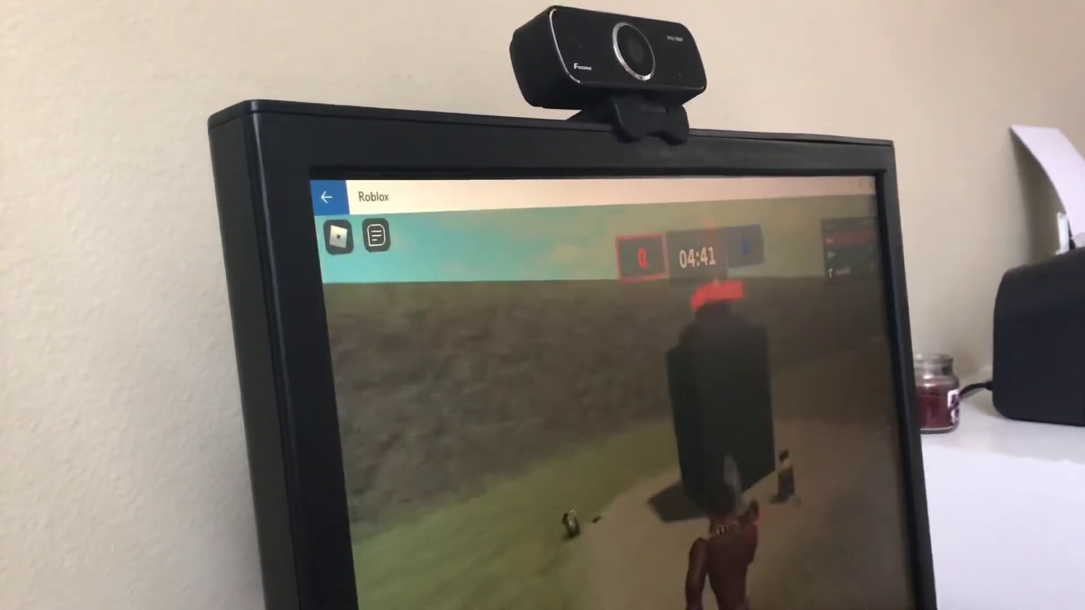
# - Exit war, launch infinity runner, press START! and run forward along the bridge
pyautogui.press('Return')
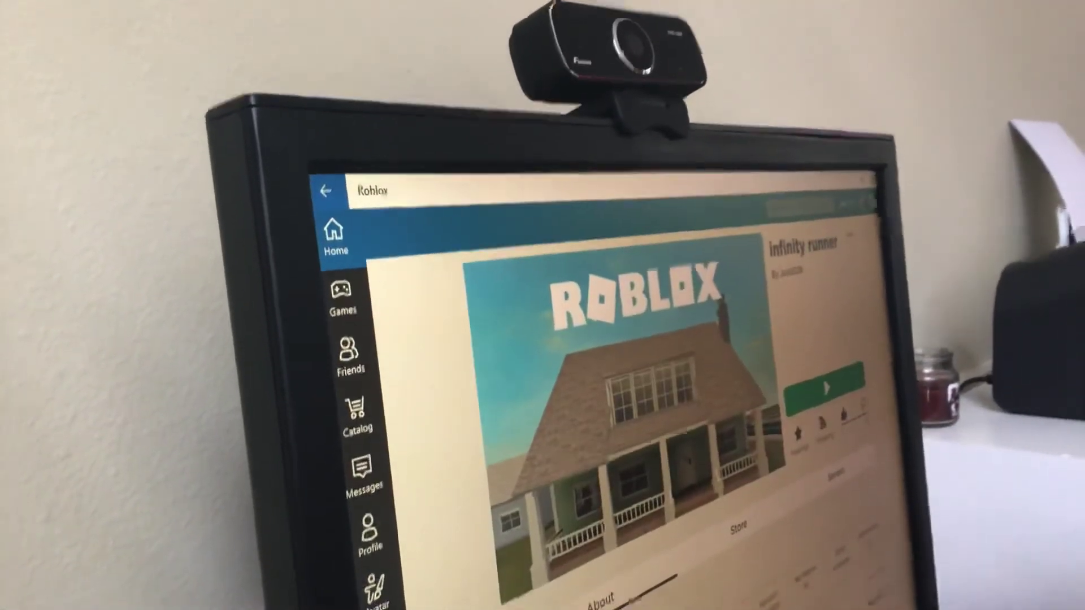
pyautogui.click(809, 400)
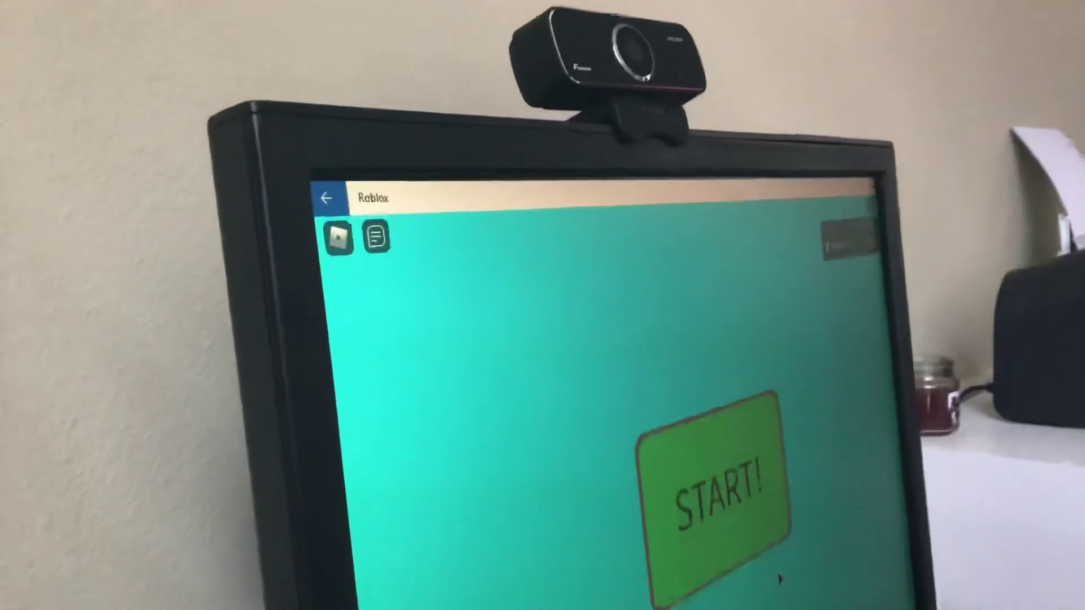
pyautogui.click(776, 572)
pyautogui.press('w')
pyautogui.press('w')
# - Jump the bridge obstacle and turn onto the long straight walkway
pyautogui.press('space')
pyautogui.press('a')
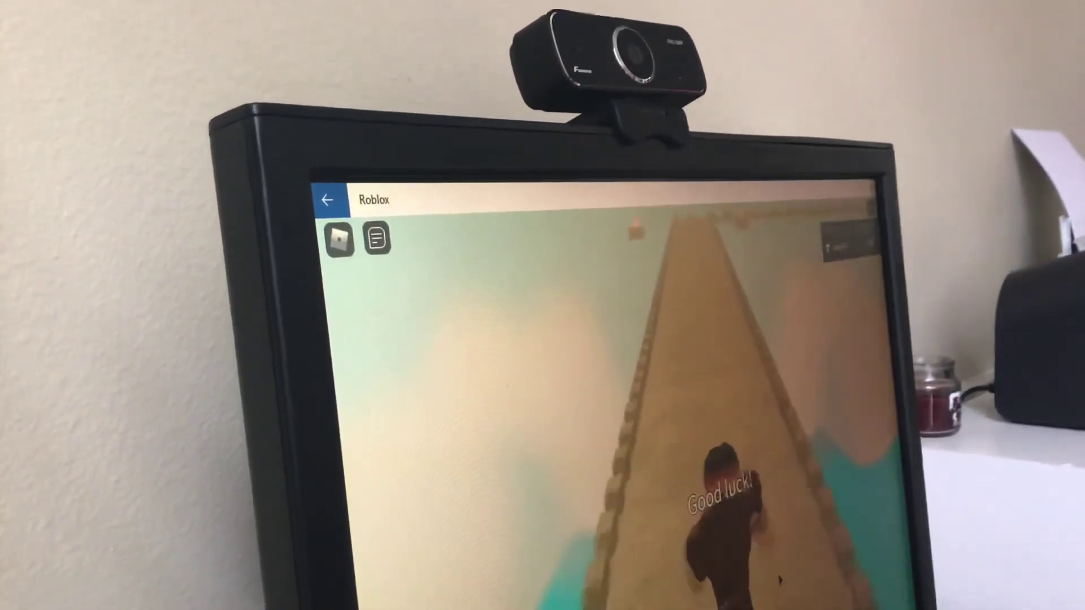
pyautogui.press('w')
pyautogui.press('w')
pyautogui.press('w')
pyautogui.press('w')
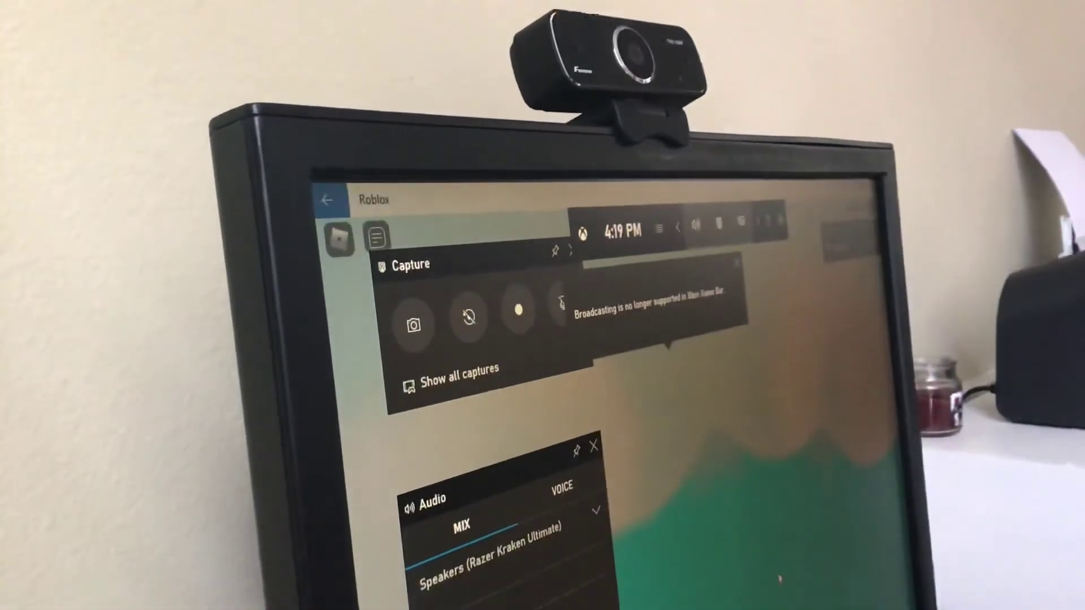
# - Dismiss the Xbox Game Bar overlay, run on and jump the gap between walkways
pyautogui.click(721, 475)
pyautogui.press('w')
pyautogui.press('space')
pyautogui.press('space')
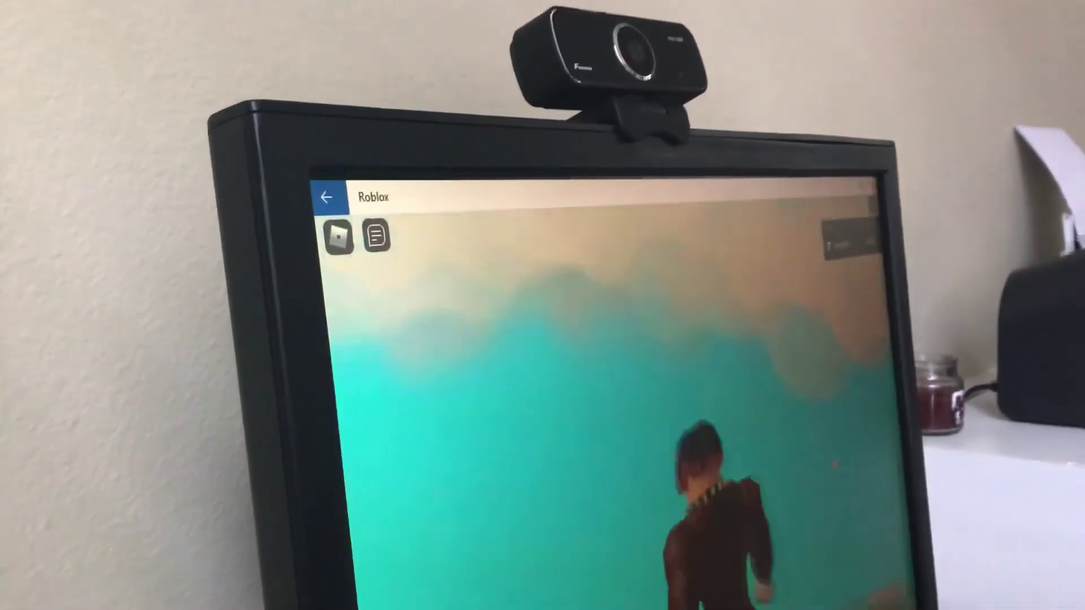